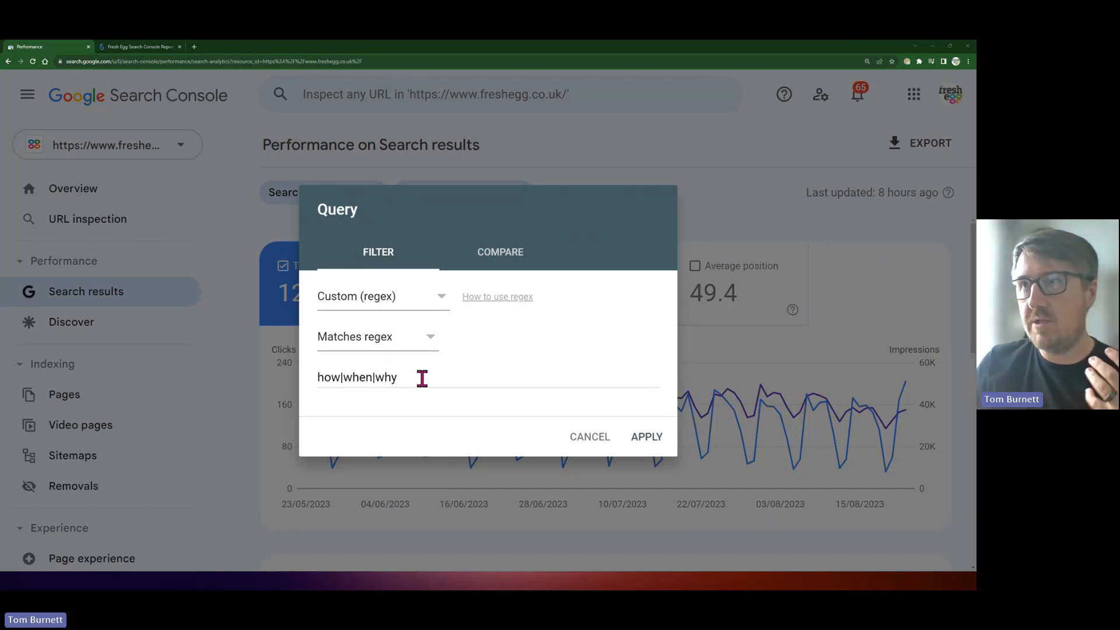
Switch to the Looker Studio report and open the Query Clusters calculated field's formula from the Search Console data source.
{"action": "left_click", "coordinate": [424, 379]}
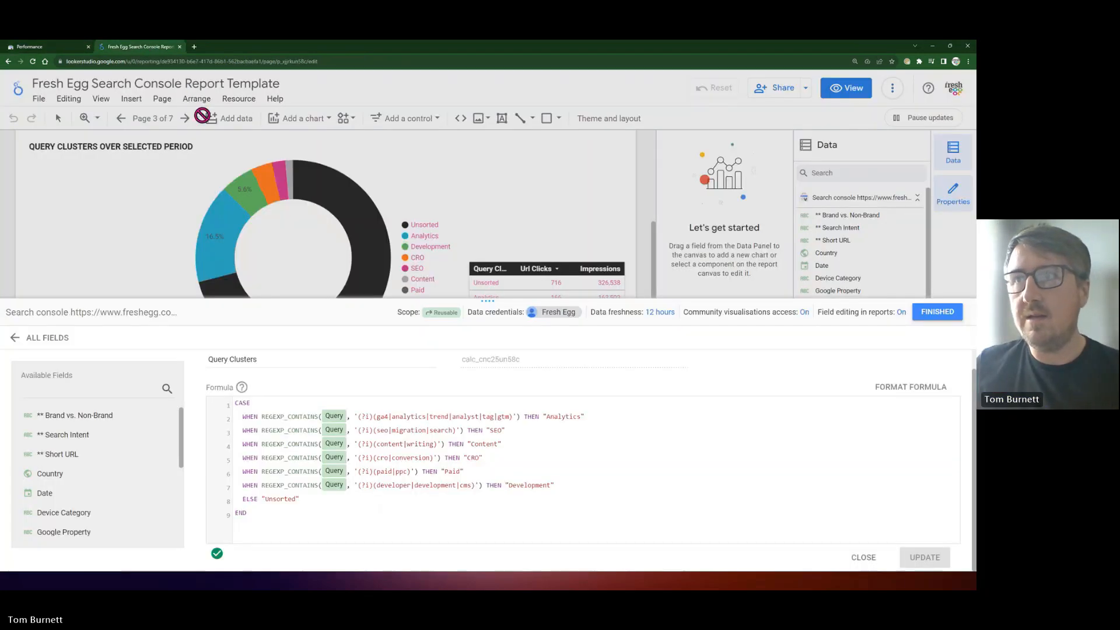
{"action": "left_click", "coordinate": [146, 47]}
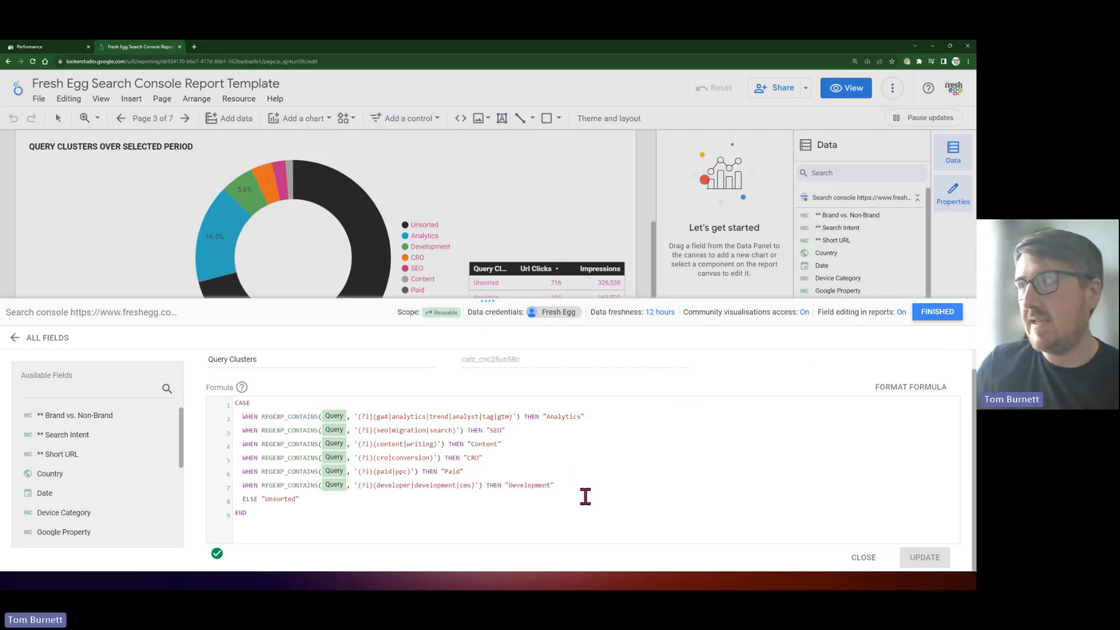
{"action": "left_click", "coordinate": [938, 313]}
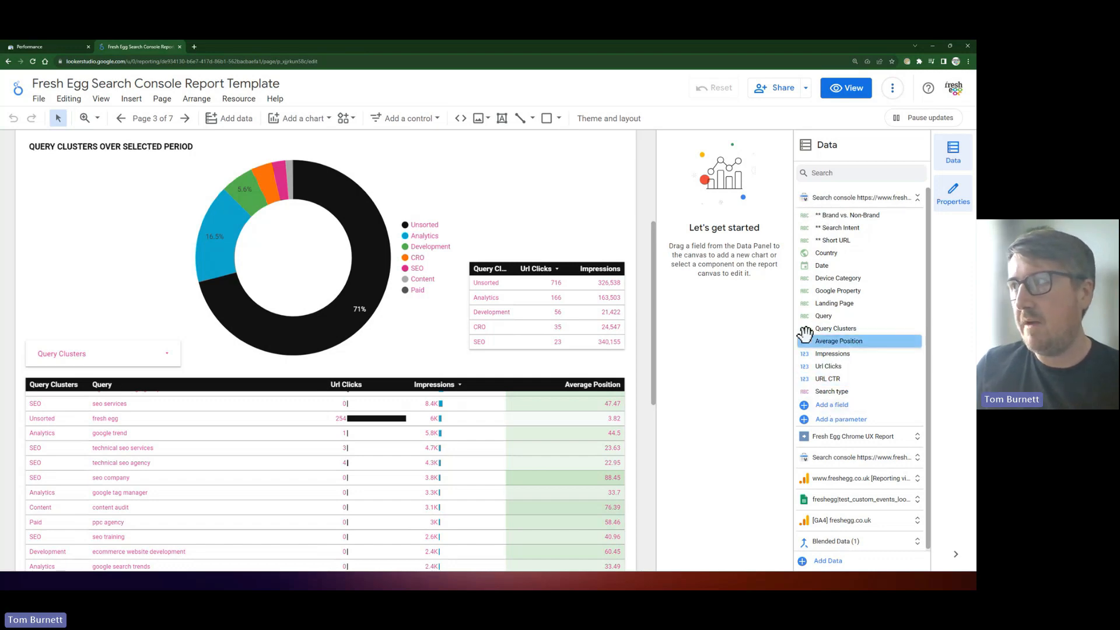
{"action": "left_click_drag", "start_coordinate": [805, 329], "coordinate": [805, 329]}
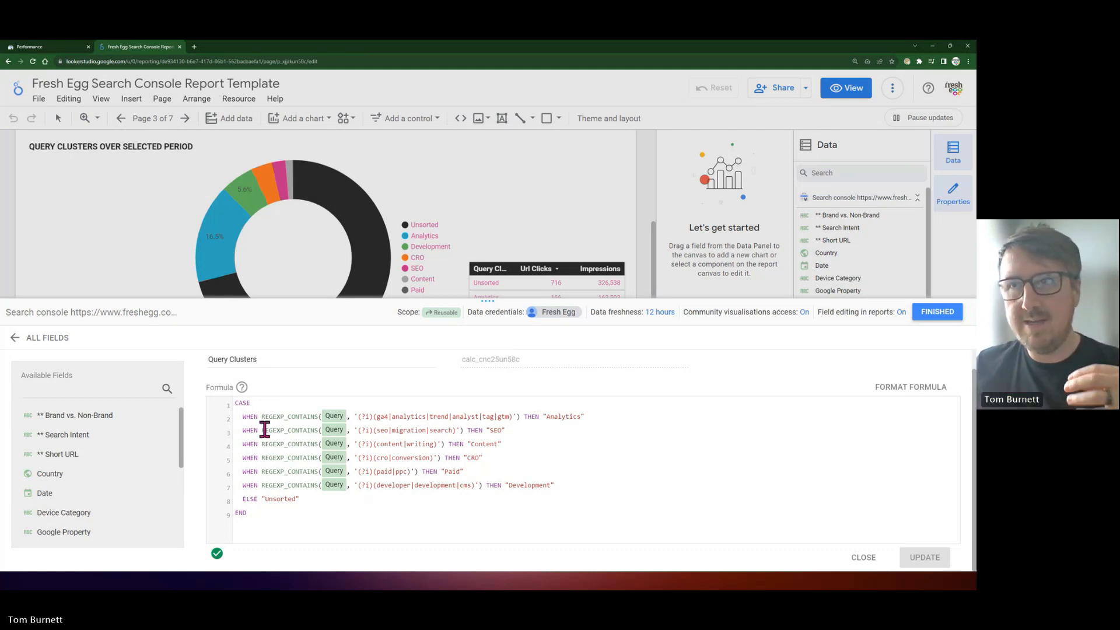
Examine the first WHEN condition of the Query Clusters formula, from REGEXP_CONTAINS and its search terms to the "Analytics" label.
{"action": "left_click_drag", "start_coordinate": [242, 419], "coordinate": [267, 419]}
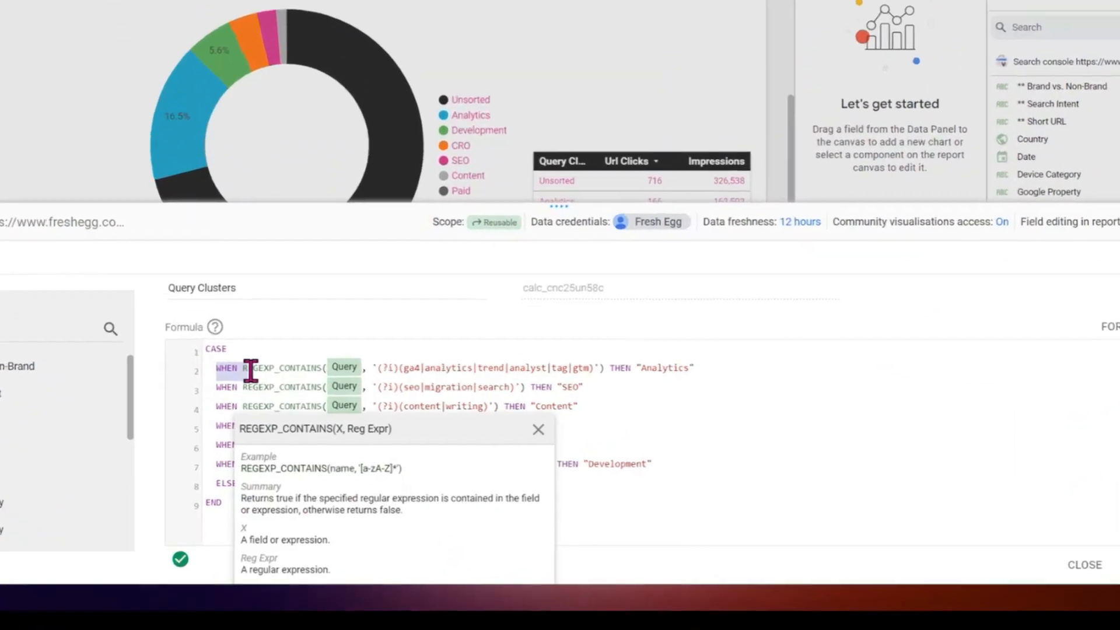
{"action": "left_click_drag", "start_coordinate": [251, 370], "coordinate": [323, 374]}
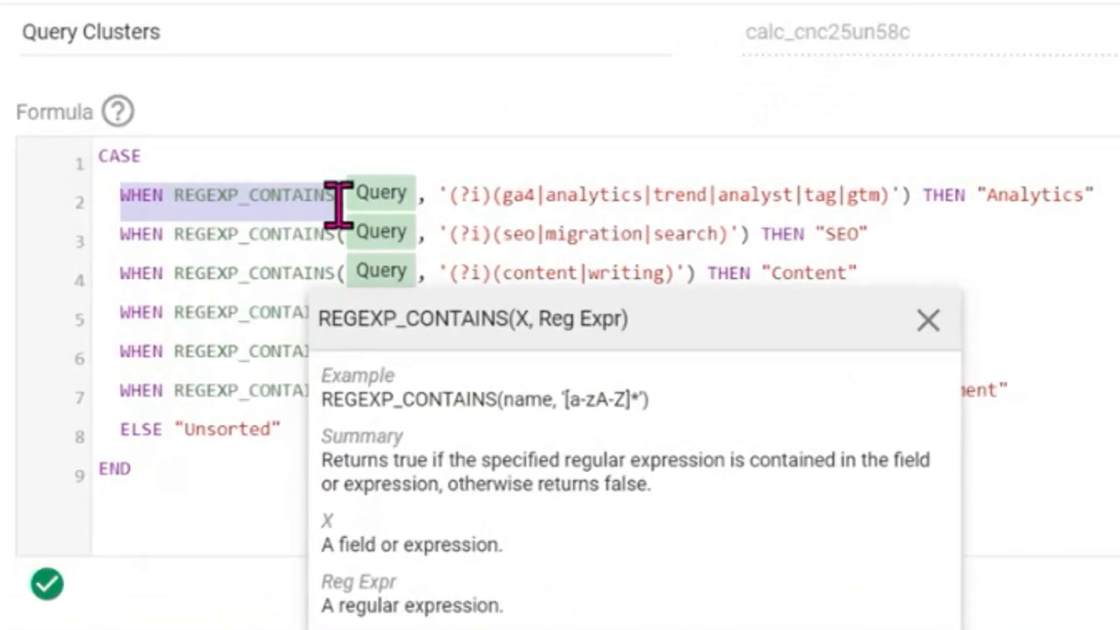
{"action": "left_click_drag", "start_coordinate": [338, 205], "coordinate": [536, 205]}
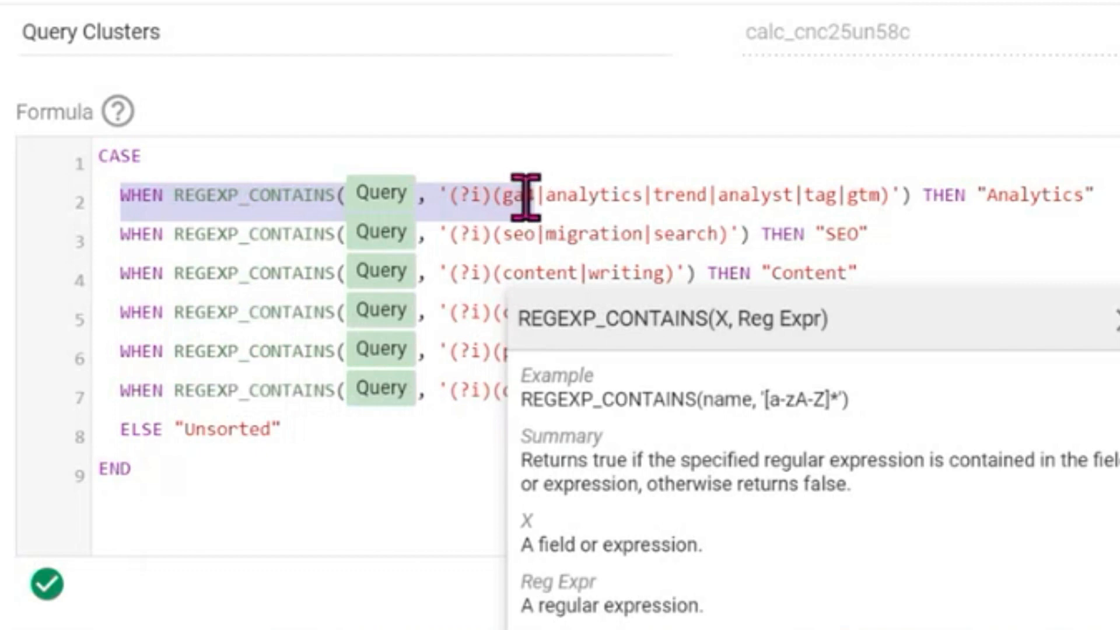
{"action": "double_click", "coordinate": [519, 195]}
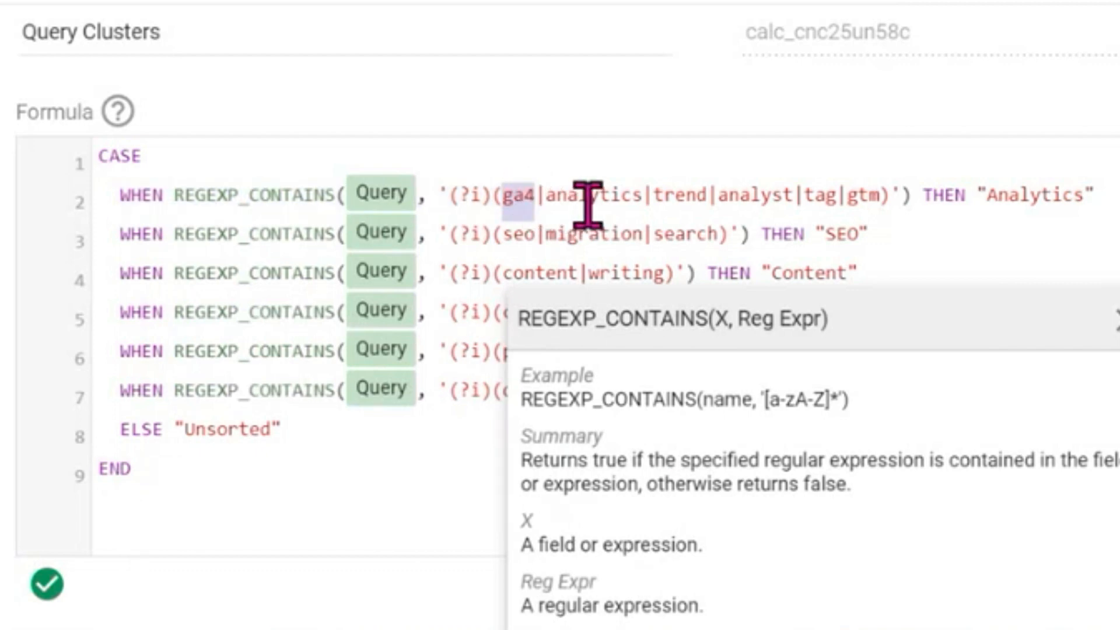
{"action": "double_click", "coordinate": [610, 196]}
{"action": "double_click", "coordinate": [681, 196]}
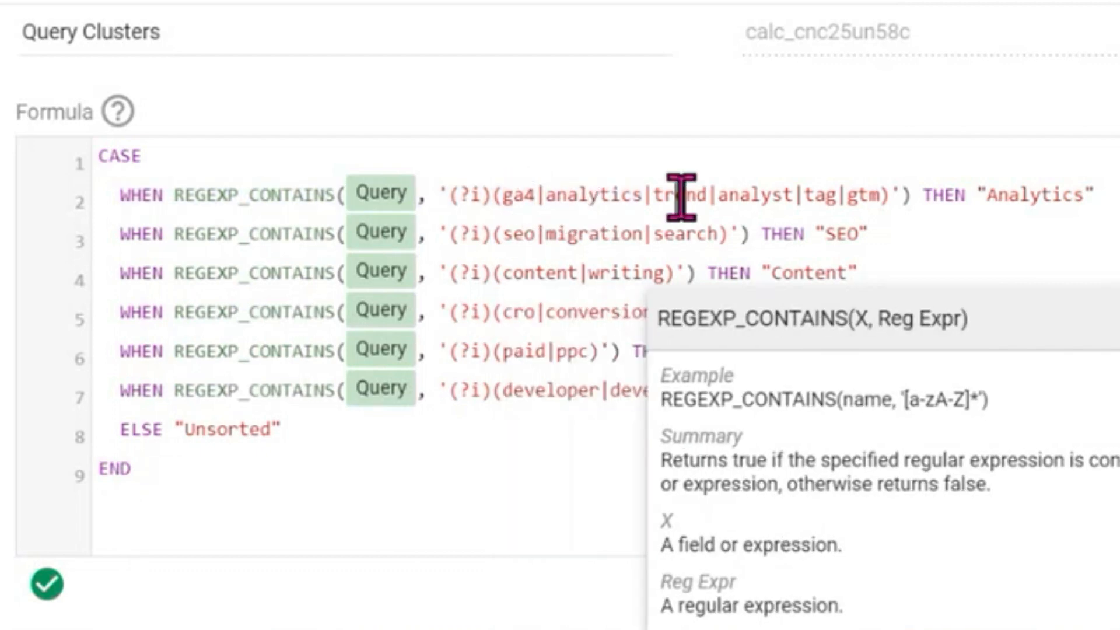
{"action": "double_click", "coordinate": [762, 196]}
{"action": "double_click", "coordinate": [824, 196]}
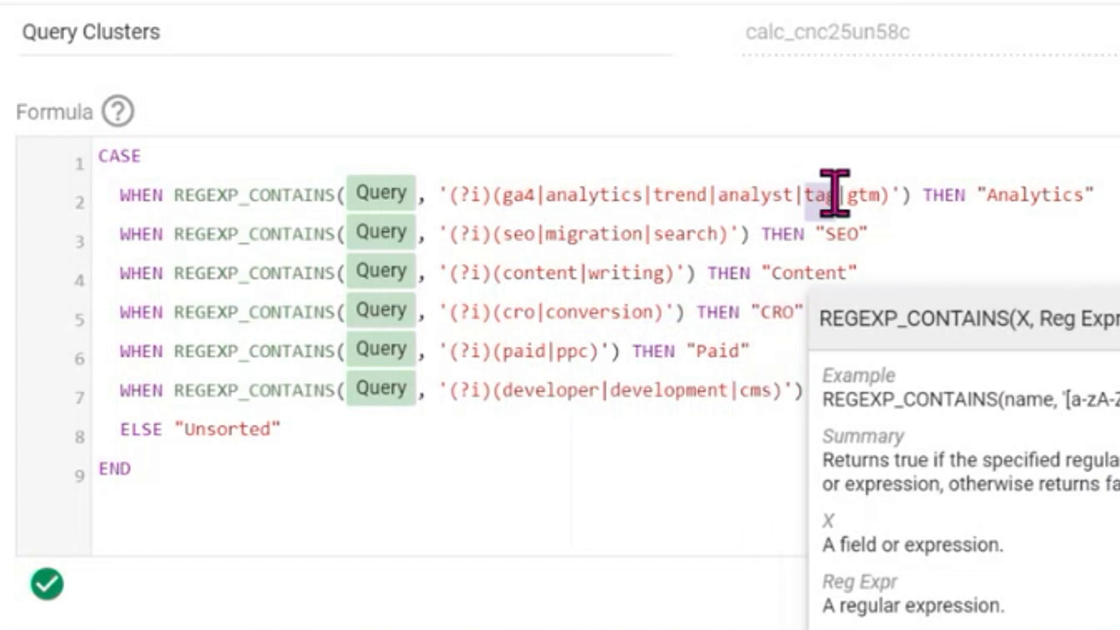
{"action": "double_click", "coordinate": [864, 196]}
{"action": "double_click", "coordinate": [945, 195]}
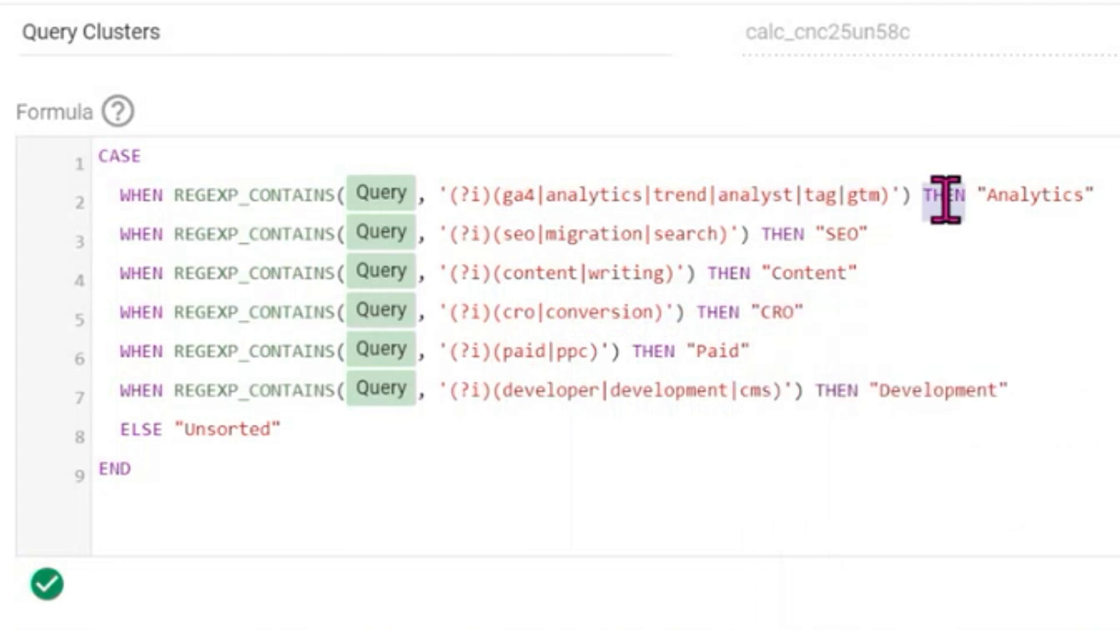
{"action": "double_click", "coordinate": [1058, 195]}
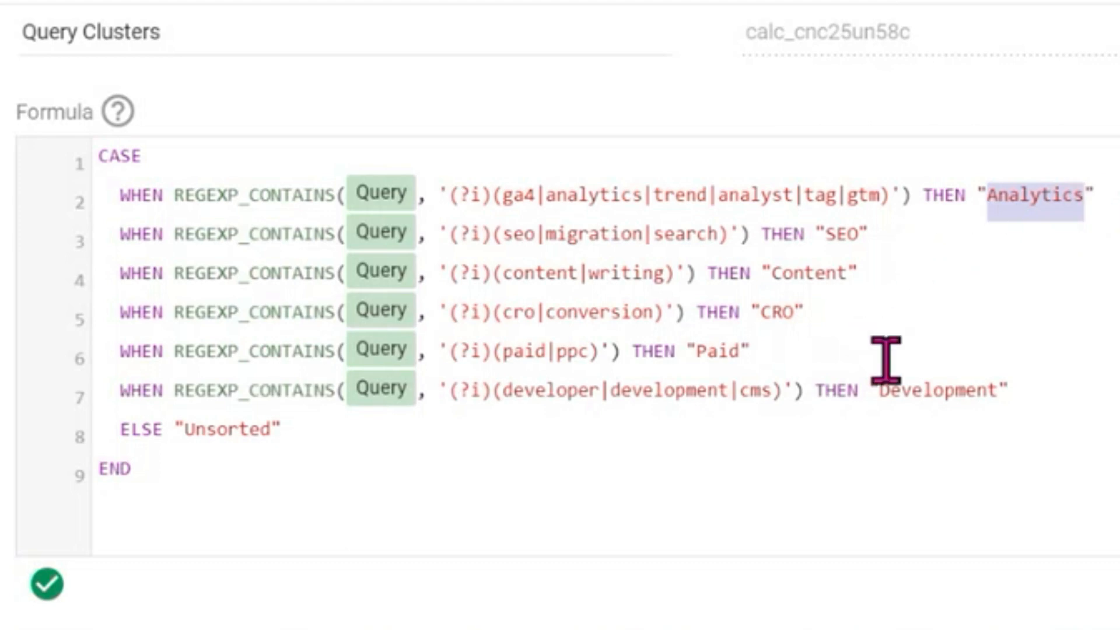
Review the SEO, Content, CRO and "Unsorted" labels in the Query Clusters formula, and close the field editor.
{"action": "mouse_move", "coordinate": [882, 239]}
{"action": "left_mouse_down"}
{"action": "mouse_move", "coordinate": [777, 277]}
{"action": "mouse_move", "coordinate": [890, 255]}
{"action": "left_mouse_up"}
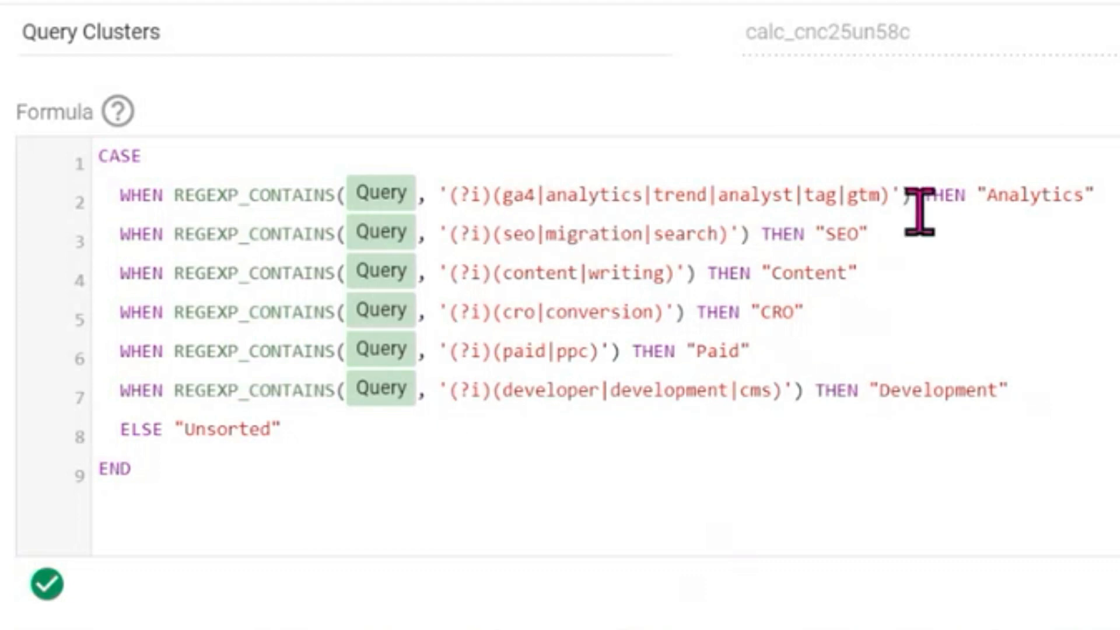
{"action": "double_click", "coordinate": [855, 233]}
{"action": "double_click", "coordinate": [805, 274]}
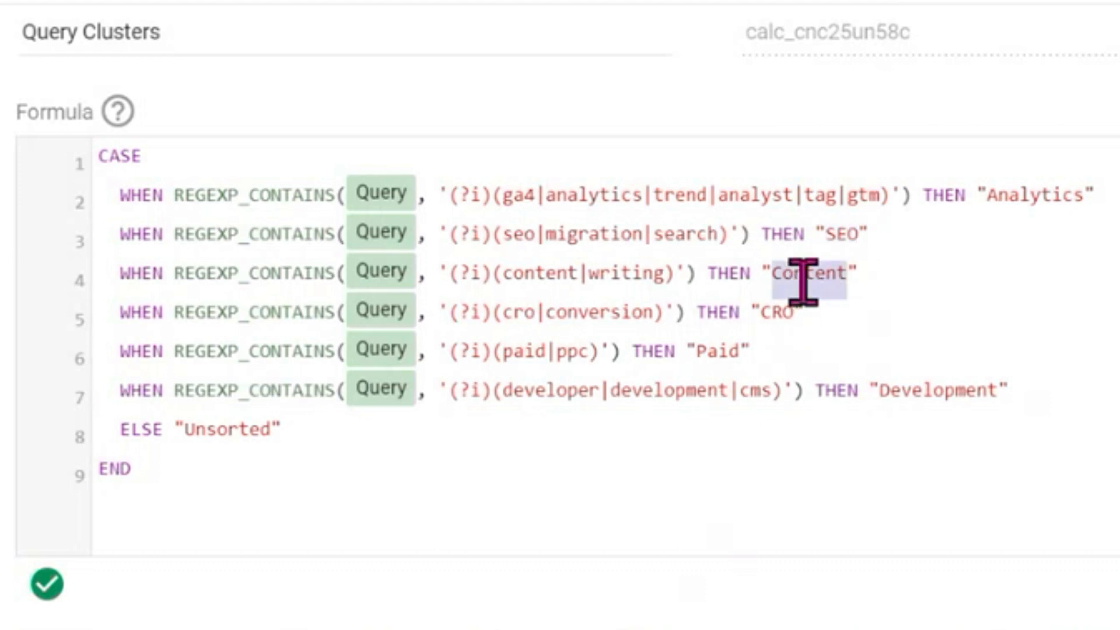
{"action": "double_click", "coordinate": [779, 311]}
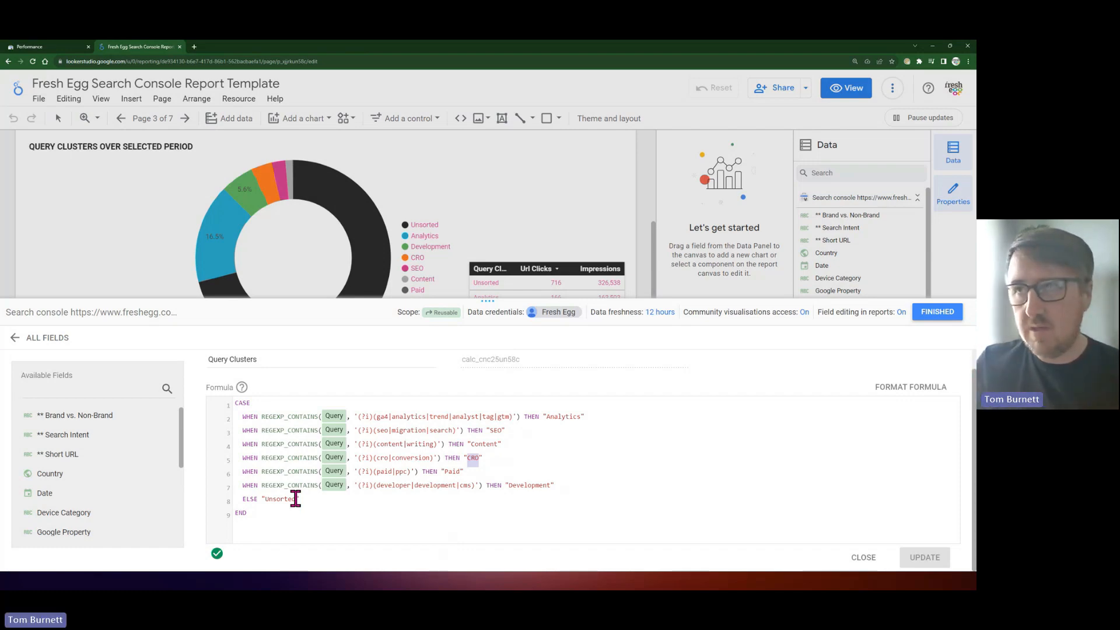
{"action": "left_click", "coordinate": [608, 495]}
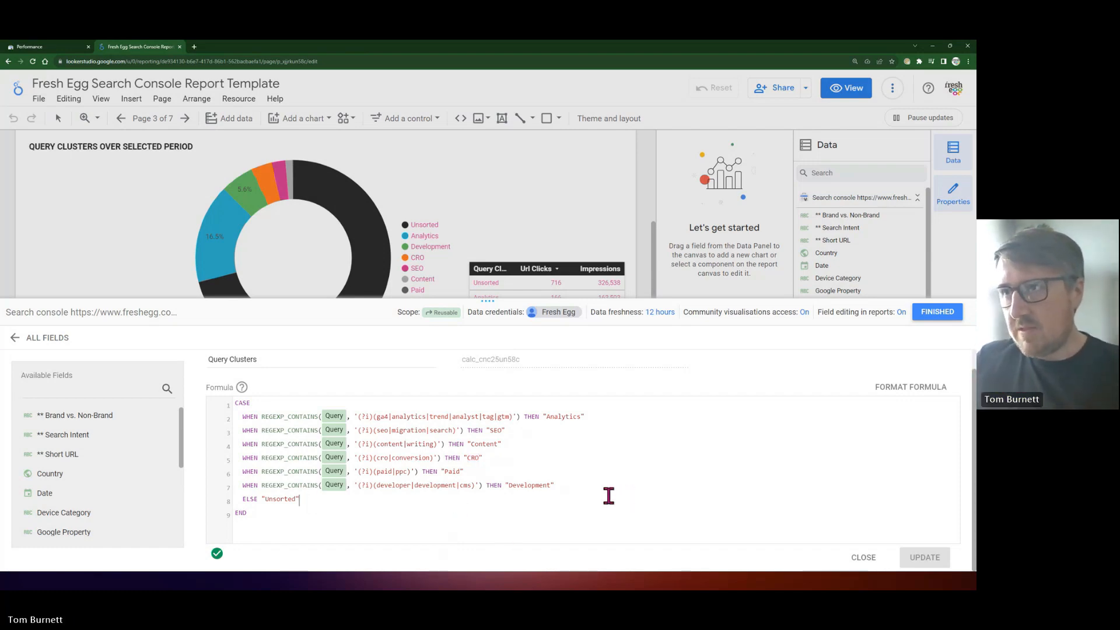
{"action": "left_click", "coordinate": [945, 313]}
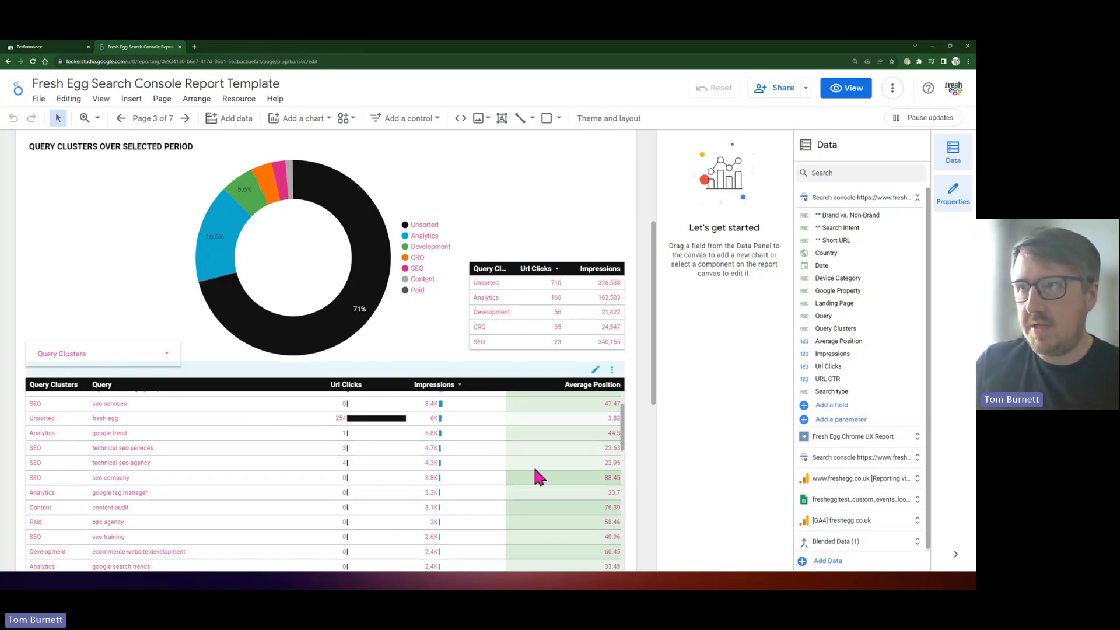
Filter the report page to the Analytics cluster through the small cluster summary table beside the donut chart.
{"action": "scroll", "coordinate": [463, 470], "scroll_direction": "up", "scroll_amount": 5}
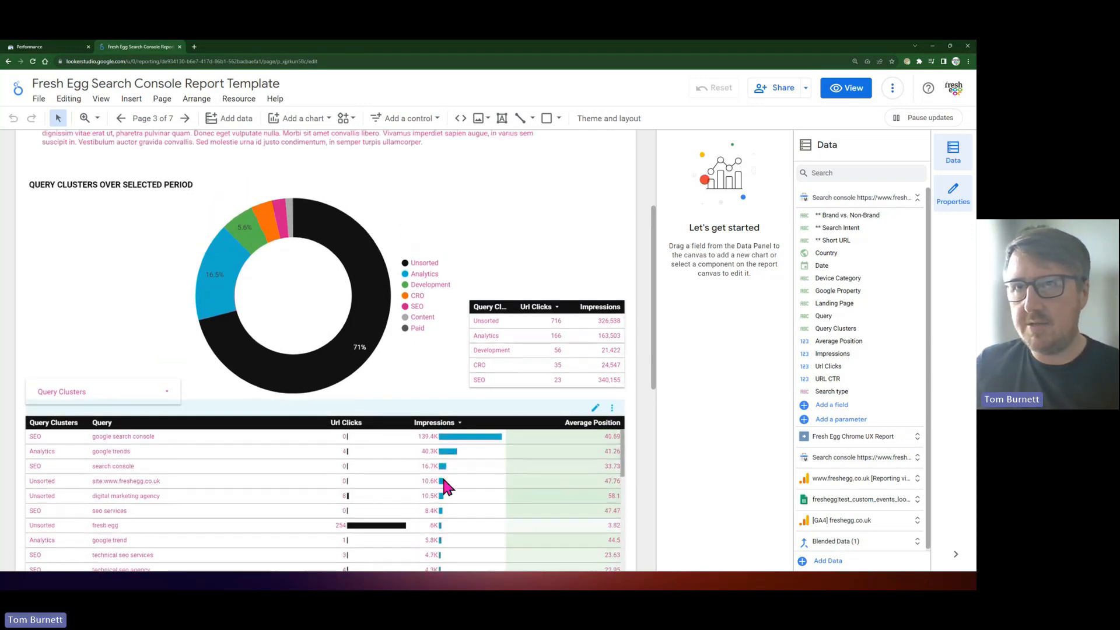
{"action": "scroll", "coordinate": [630, 440], "scroll_direction": "down", "scroll_amount": 2}
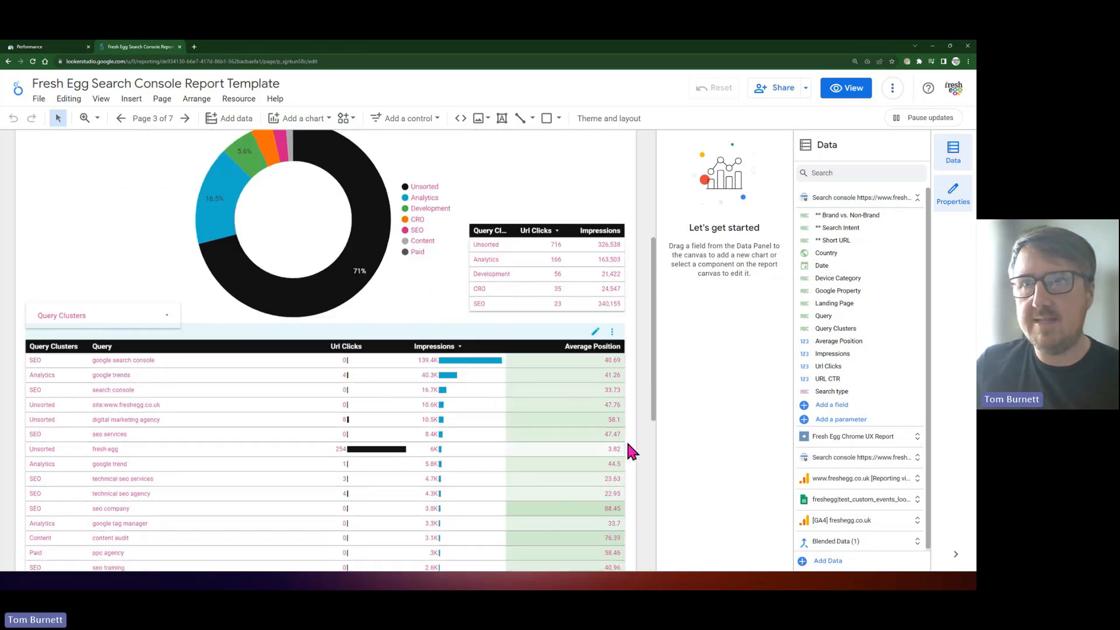
{"action": "left_click", "coordinate": [489, 263]}
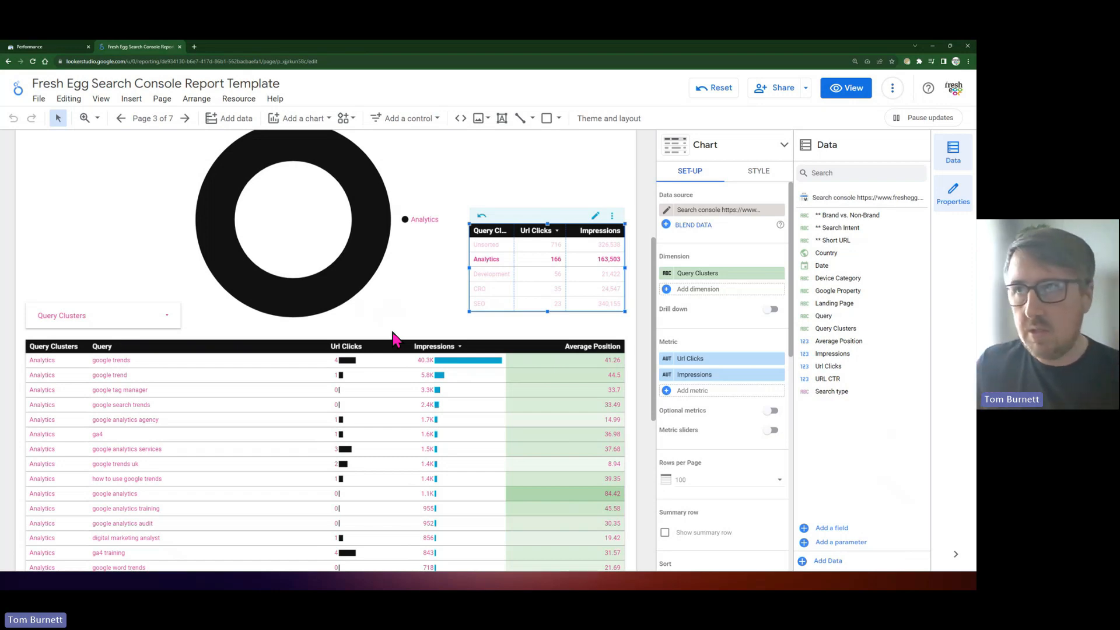
{"action": "left_click", "coordinate": [362, 324]}
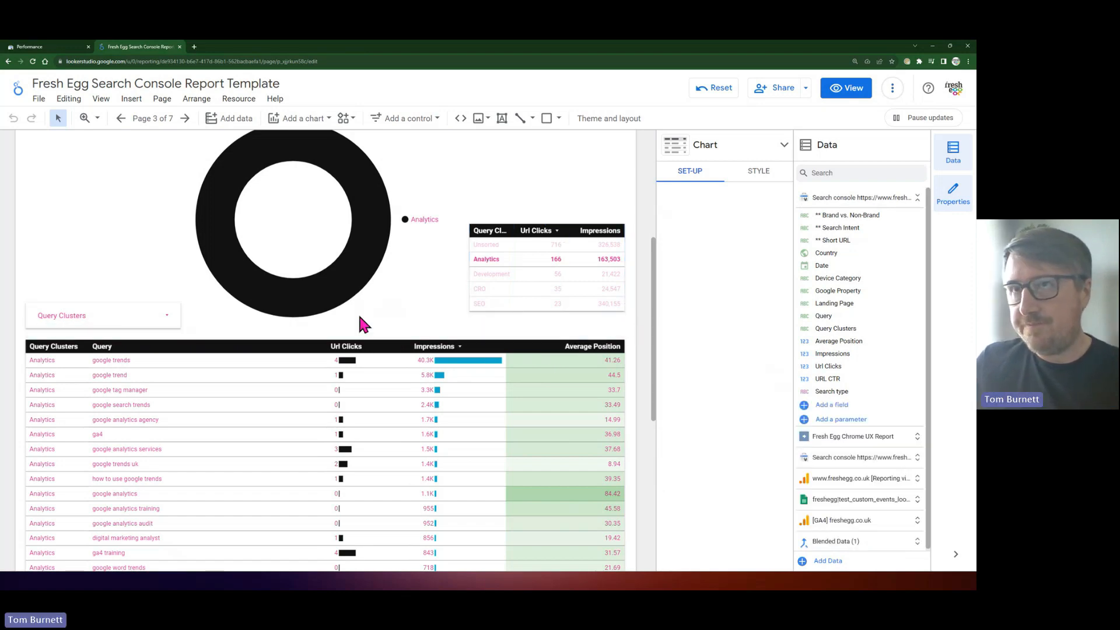
Sort the query table by Url Clicks and look through the Analytics queries it lists.
{"action": "scroll", "coordinate": [304, 350], "scroll_direction": "down", "scroll_amount": 1}
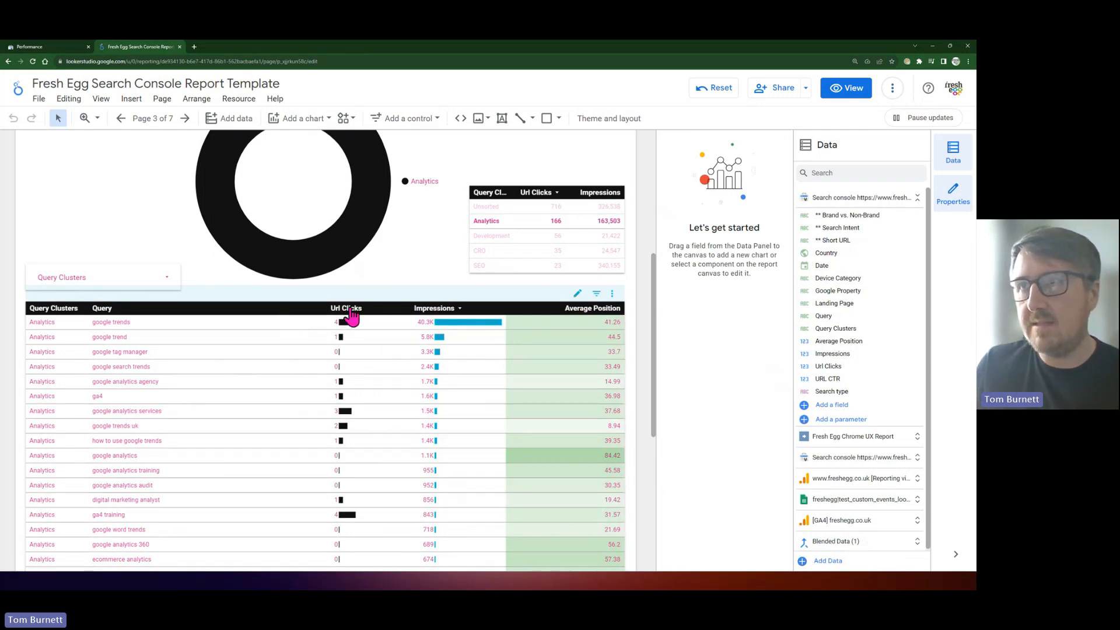
{"action": "left_click", "coordinate": [157, 391]}
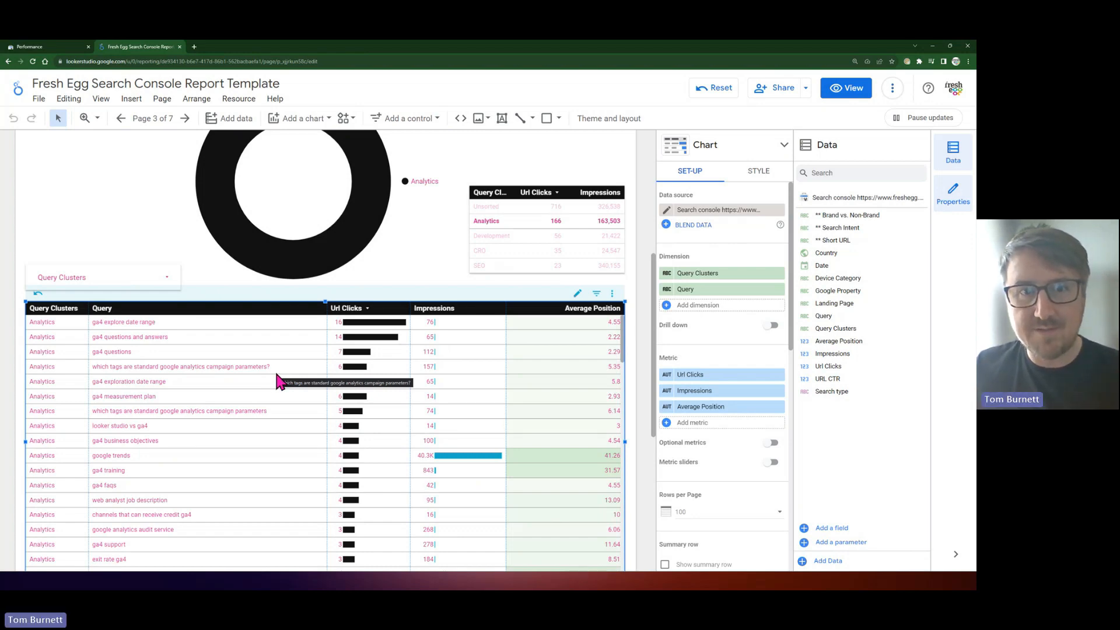
{"action": "scroll", "coordinate": [621, 334], "scroll_direction": "down", "scroll_amount": 2}
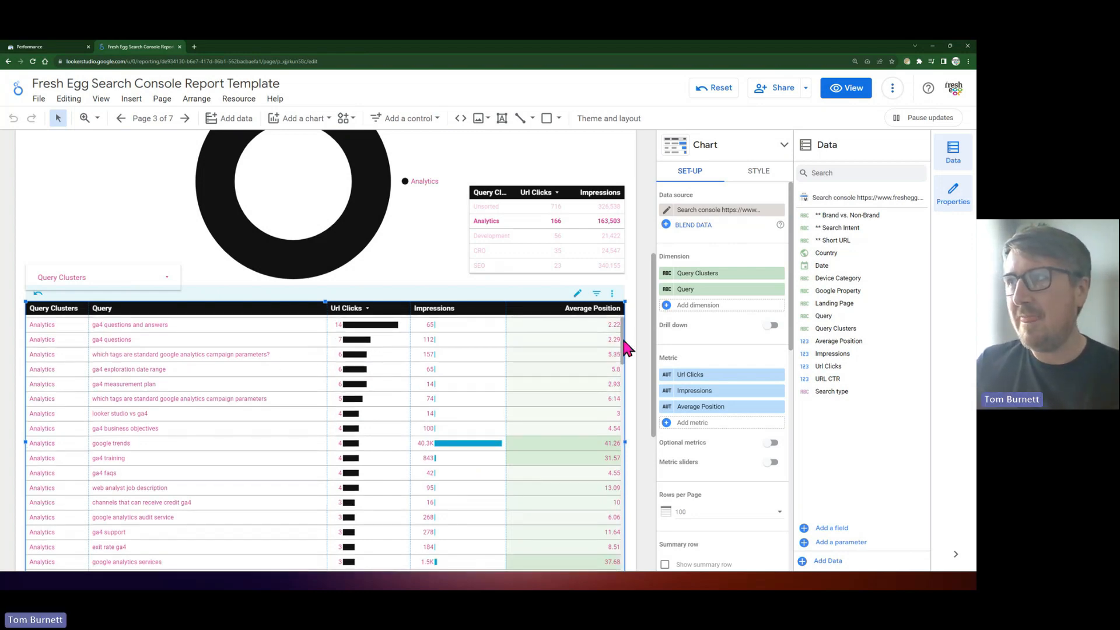
{"action": "left_click", "coordinate": [630, 340]}
{"action": "scroll", "coordinate": [264, 397], "scroll_direction": "up", "scroll_amount": 2}
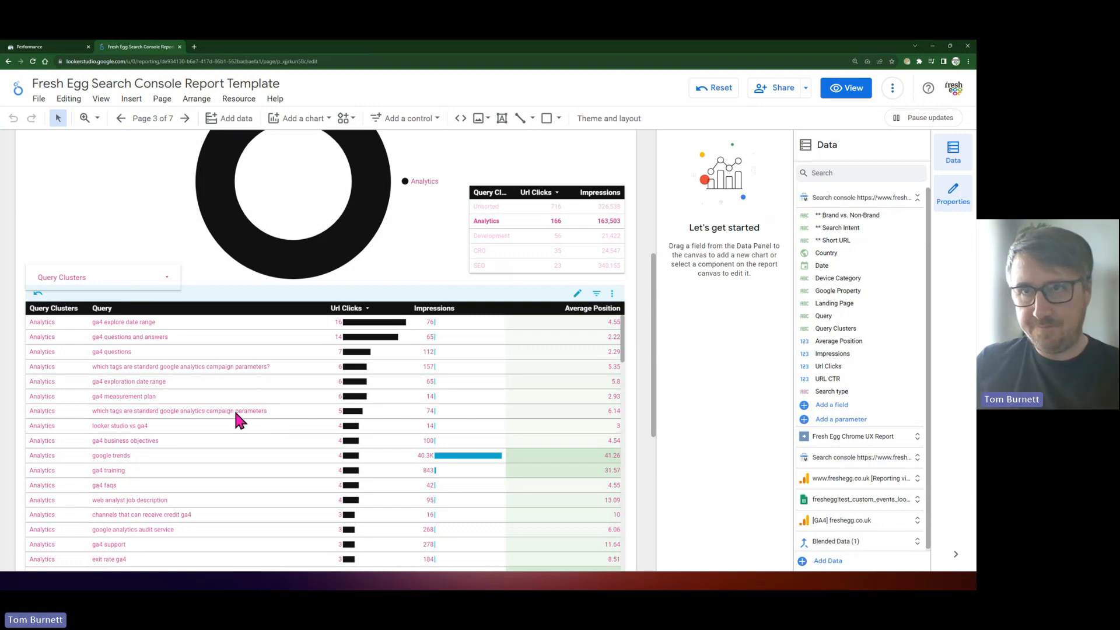
{"action": "scroll", "coordinate": [236, 412], "scroll_direction": "down", "scroll_amount": 1}
{"action": "scroll", "coordinate": [311, 425], "scroll_direction": "down", "scroll_amount": 3}
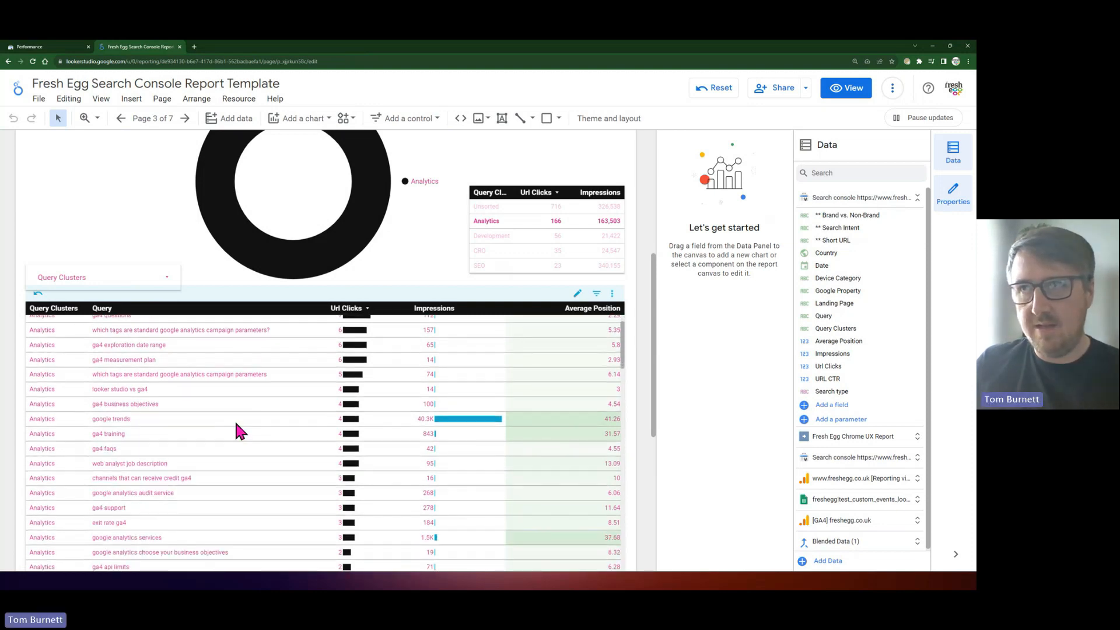
{"action": "scroll", "coordinate": [303, 425], "scroll_direction": "down", "scroll_amount": 6}
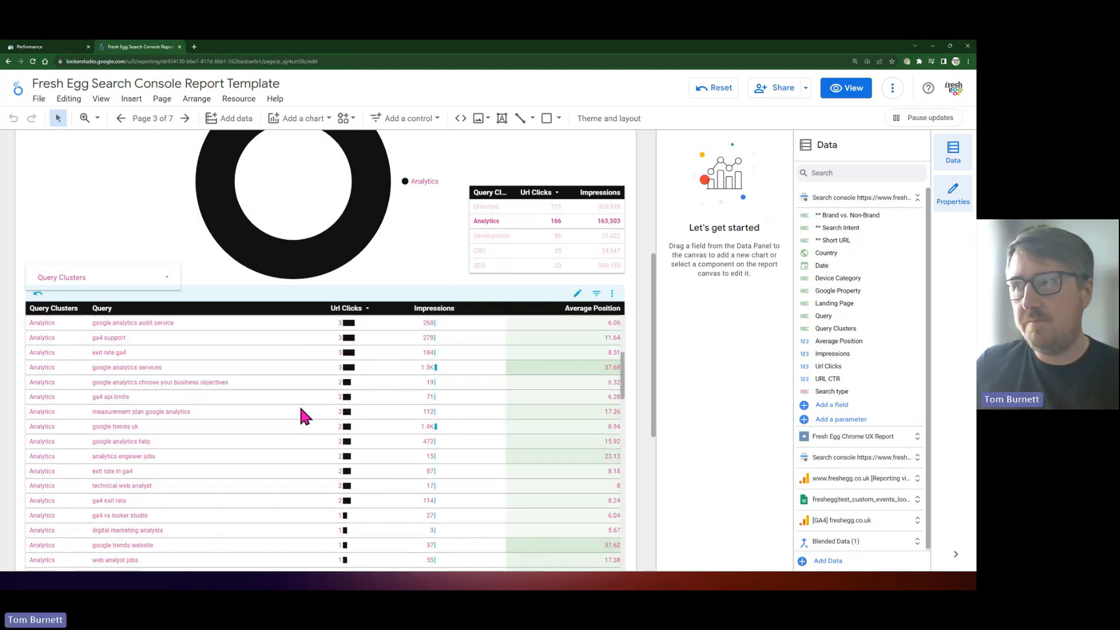
{"action": "scroll", "coordinate": [291, 410], "scroll_direction": "down", "scroll_amount": 4}
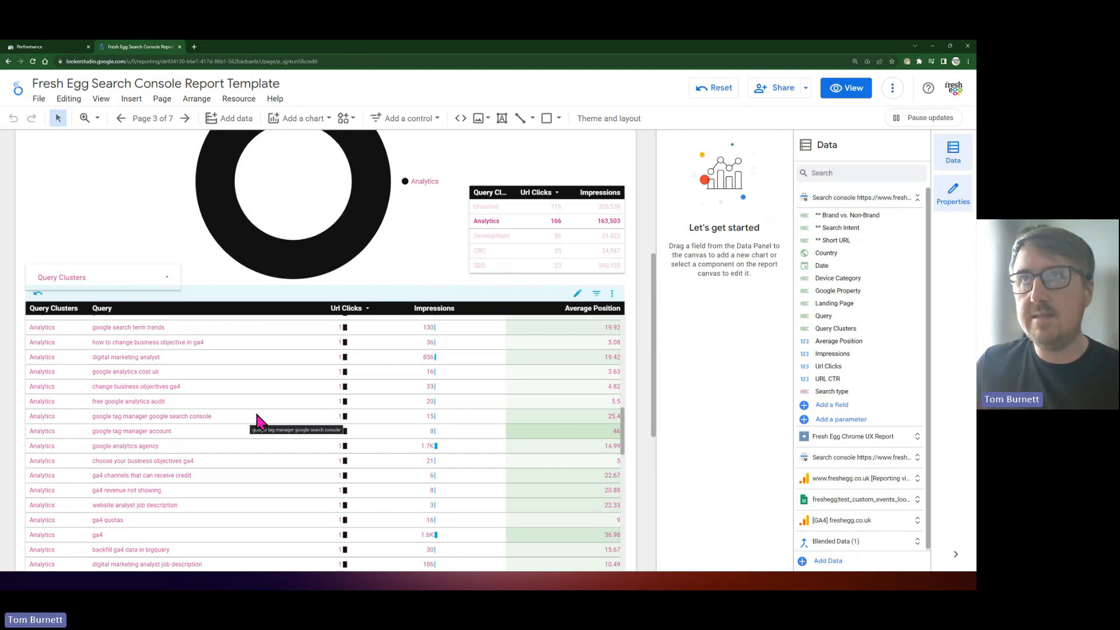
Go to page 2 of the report and examine the Brand vs. Non-Brand donut chart, summary table and query table.
{"action": "left_click", "coordinate": [122, 119]}
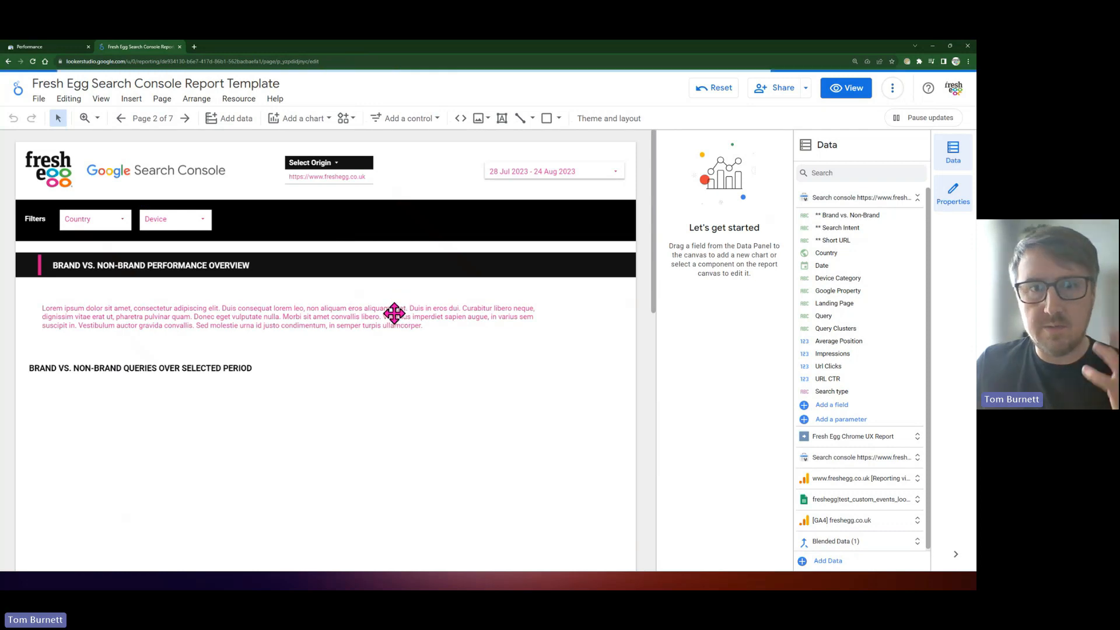
{"action": "scroll", "coordinate": [613, 327], "scroll_direction": "down", "scroll_amount": 2}
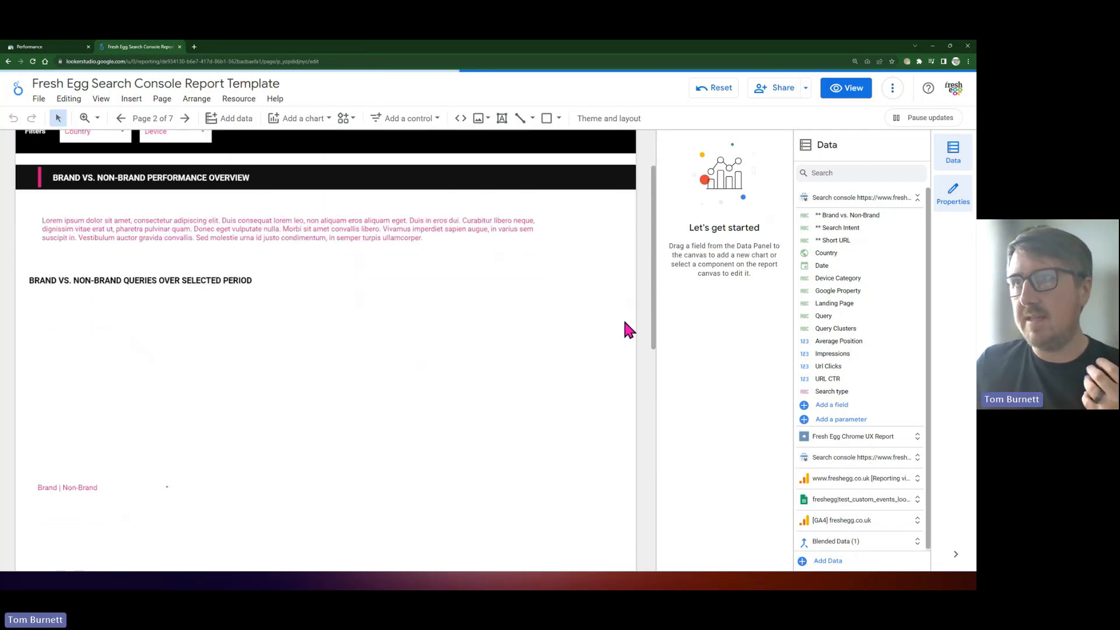
{"action": "scroll", "coordinate": [625, 322], "scroll_direction": "down", "scroll_amount": 1}
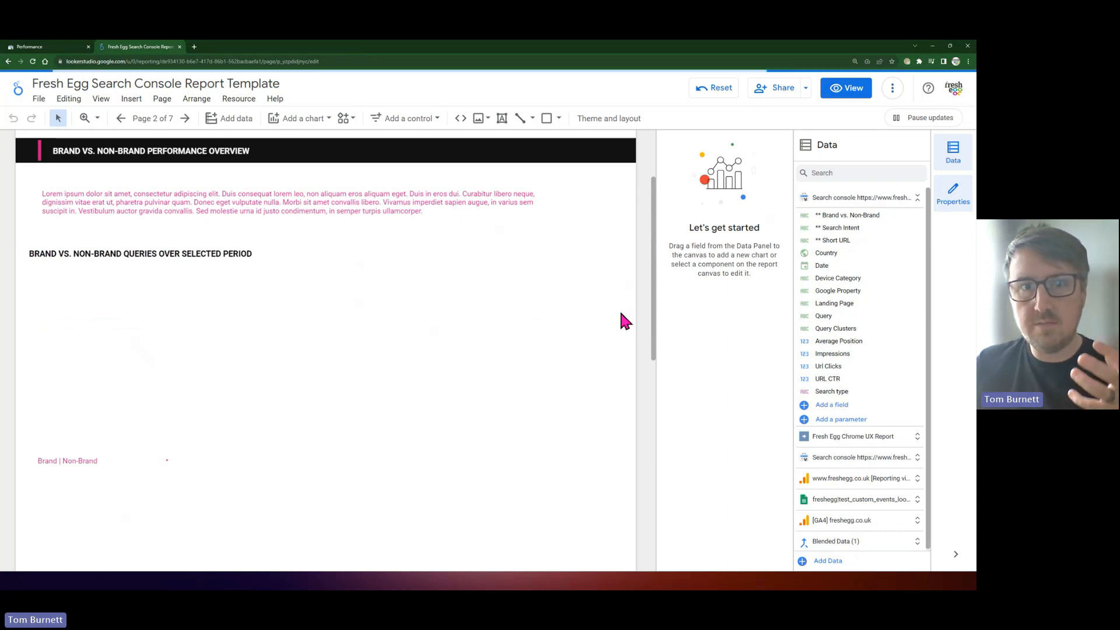
{"action": "scroll", "coordinate": [621, 315], "scroll_direction": "down", "scroll_amount": 1}
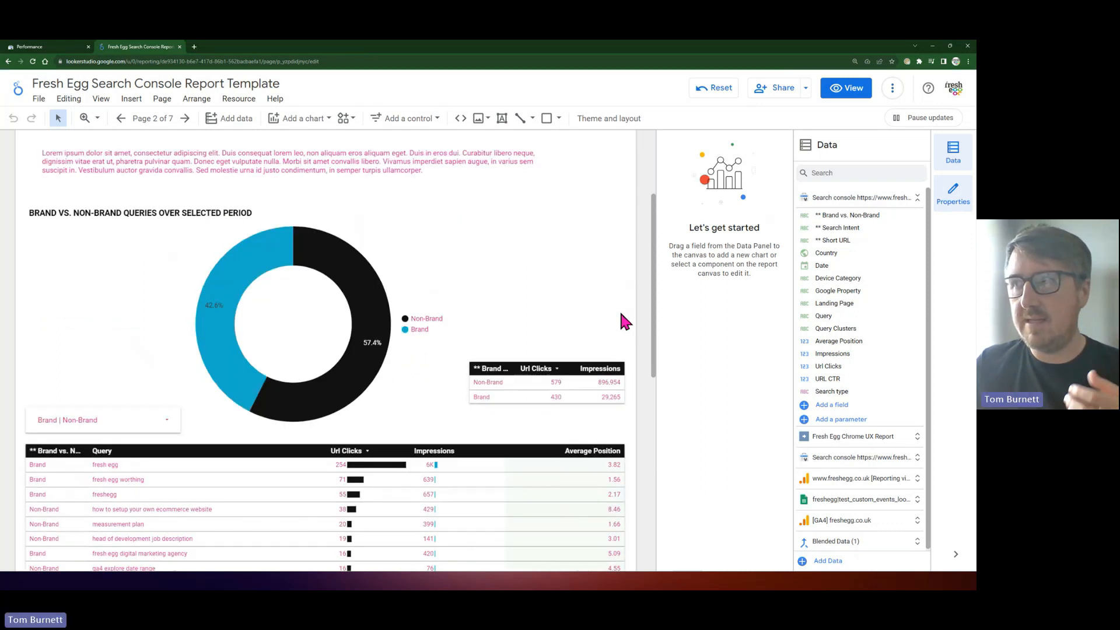
{"action": "scroll", "coordinate": [625, 321], "scroll_direction": "down", "scroll_amount": 1}
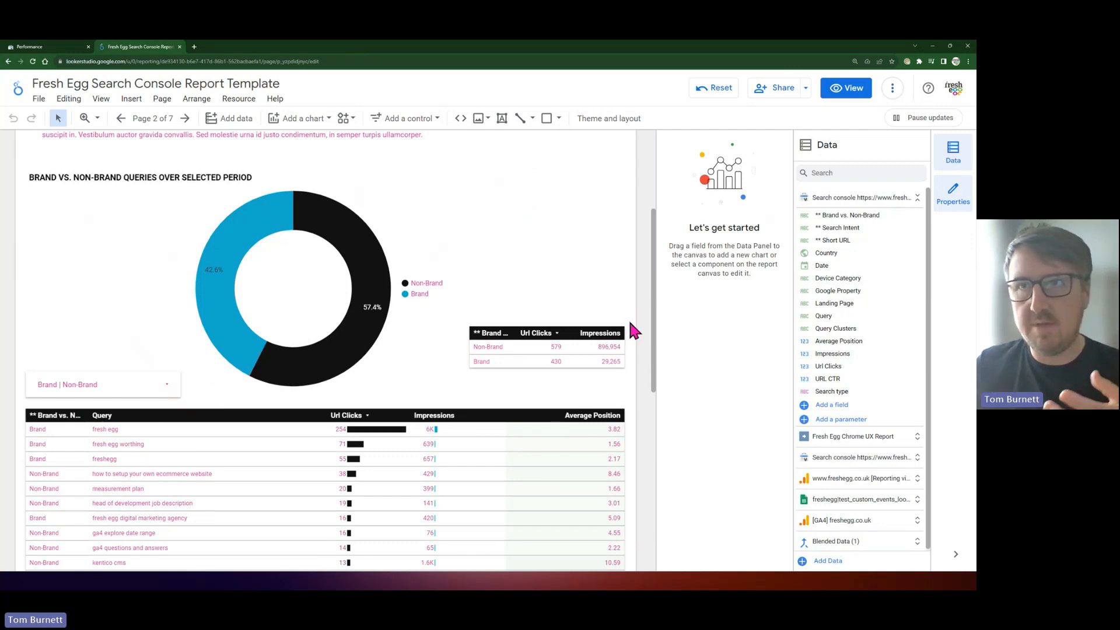
{"action": "scroll", "coordinate": [629, 320], "scroll_direction": "down", "scroll_amount": 2}
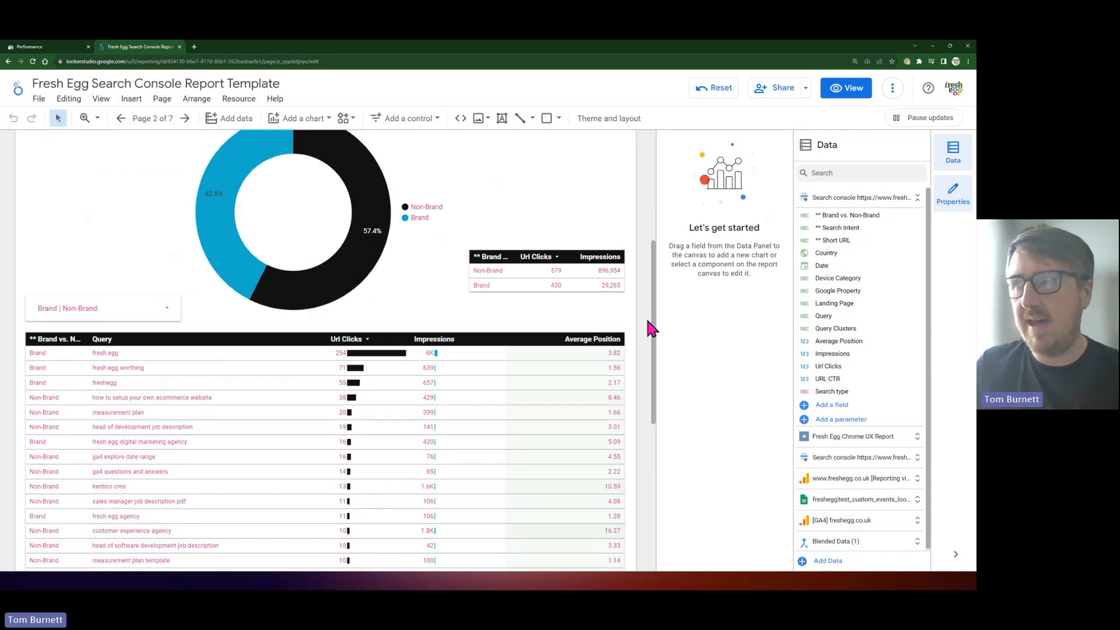
{"action": "scroll", "coordinate": [642, 320], "scroll_direction": "down", "scroll_amount": 2}
{"action": "scroll", "coordinate": [640, 325], "scroll_direction": "up", "scroll_amount": 1}
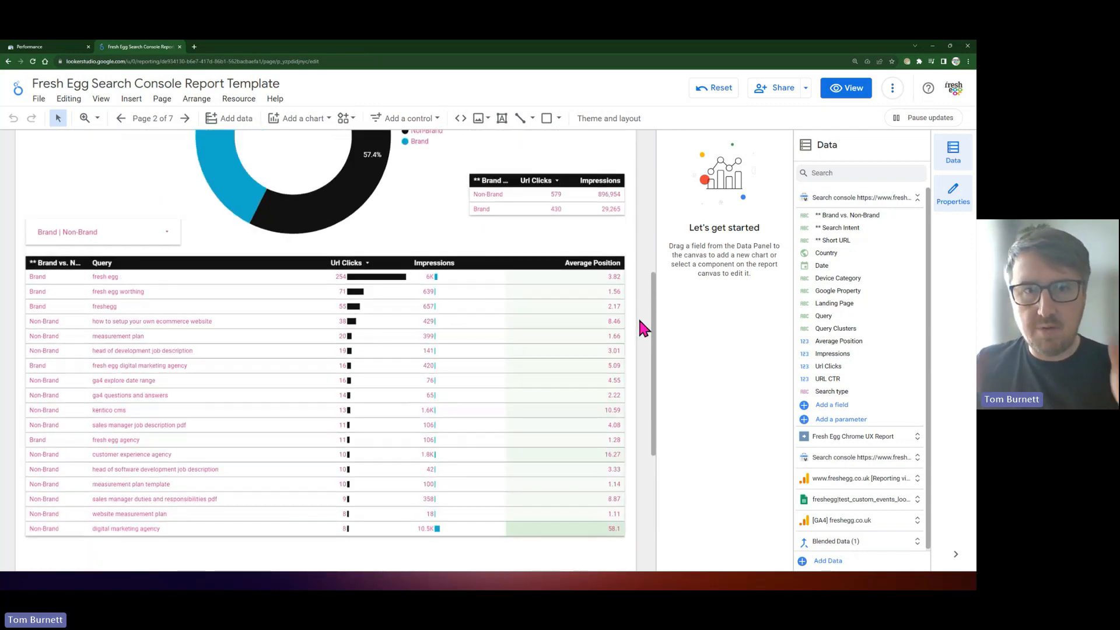